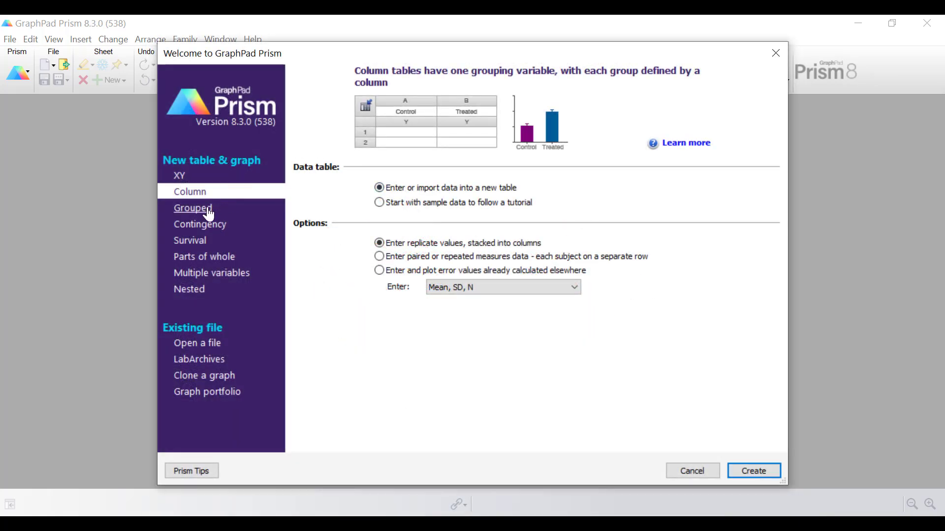
- Create an XY data table with numeric X and a single Y value per point, and paste in the gene data
click(193, 175)
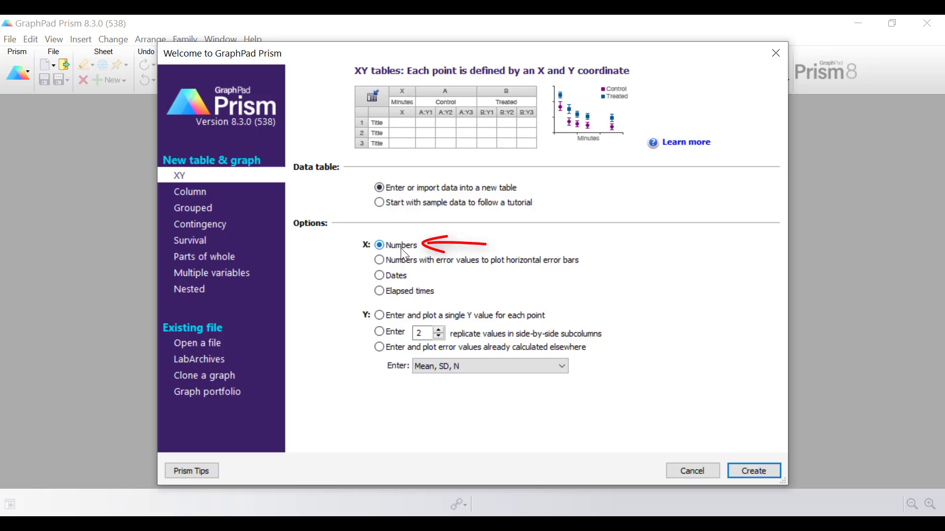
click(399, 318)
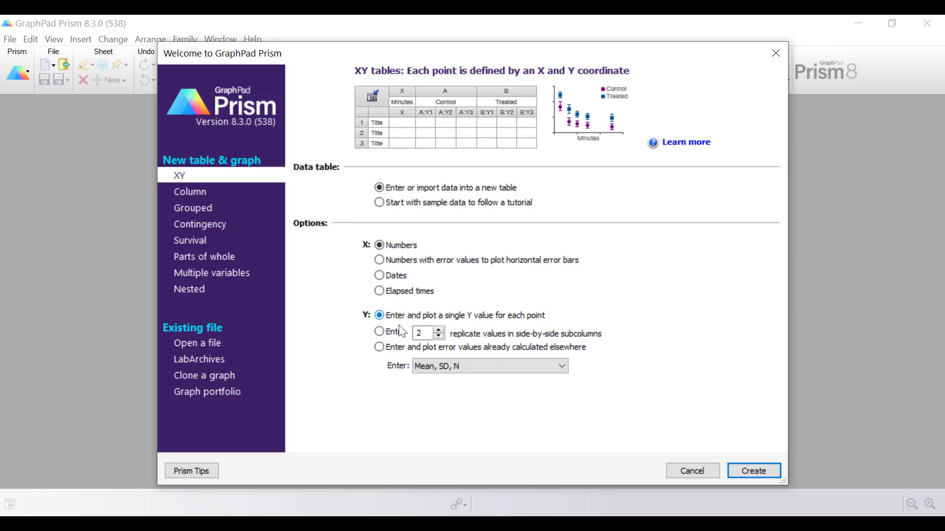
click(772, 470)
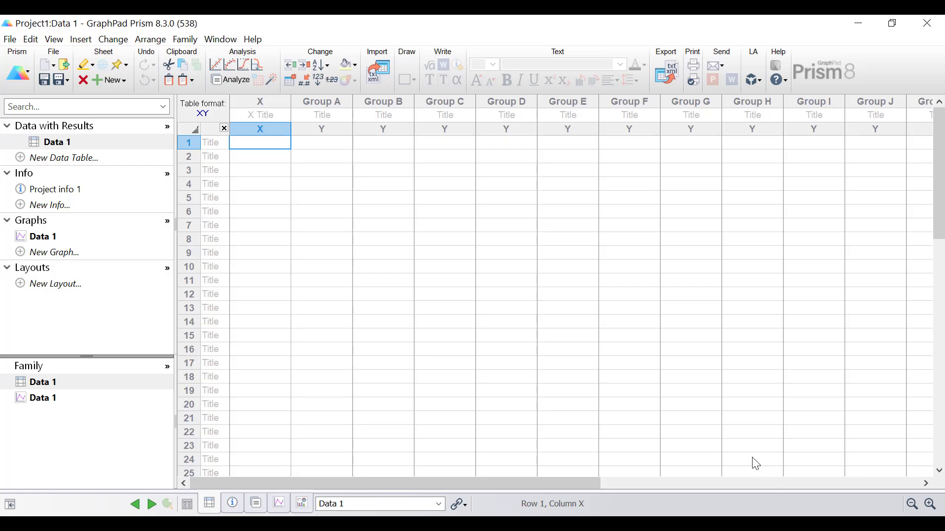
key(ctrl+v)
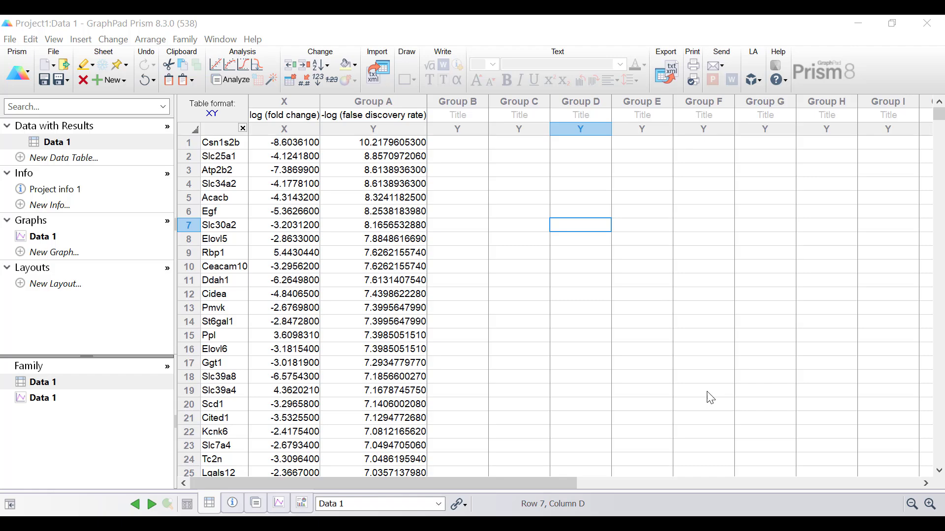
- Create the Data 1 graph as an XY plot showing points only
click(66, 237)
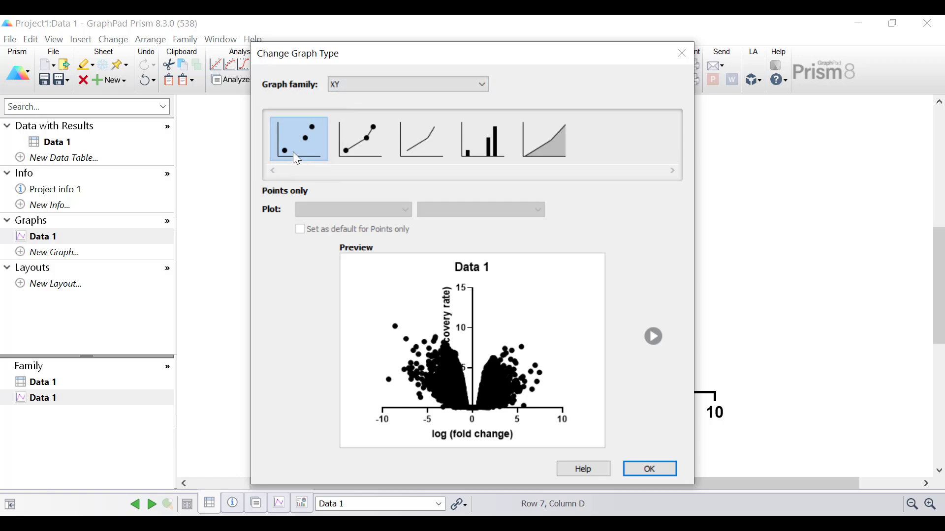
click(649, 473)
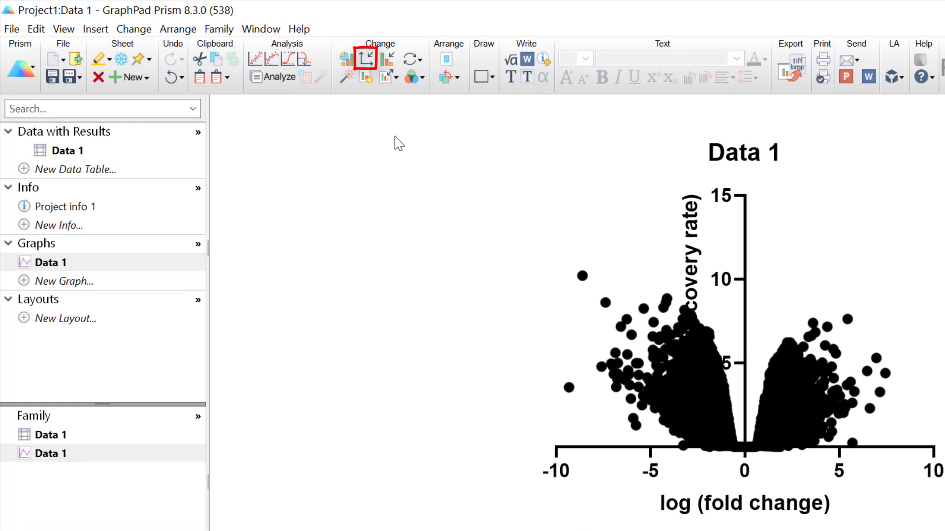
- Set the graph's axis origin to Lower left
click(357, 57)
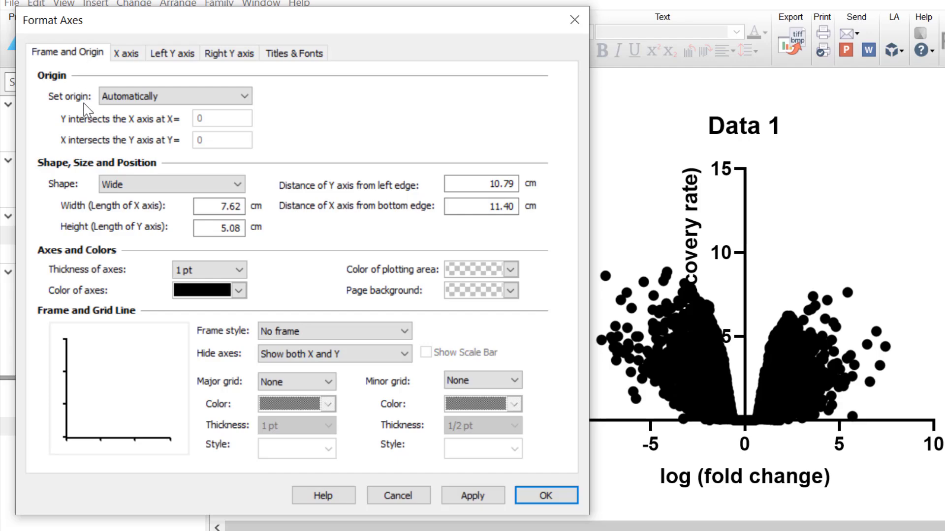
click(211, 98)
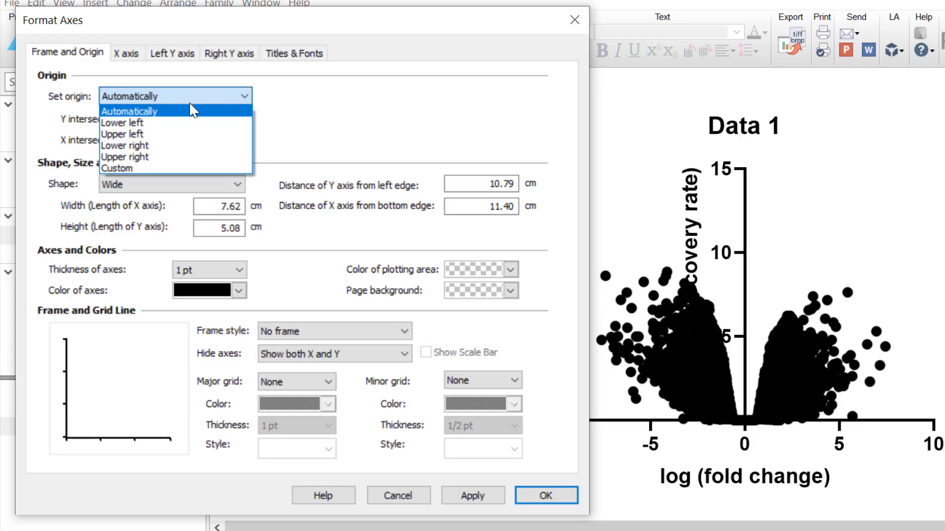
click(179, 122)
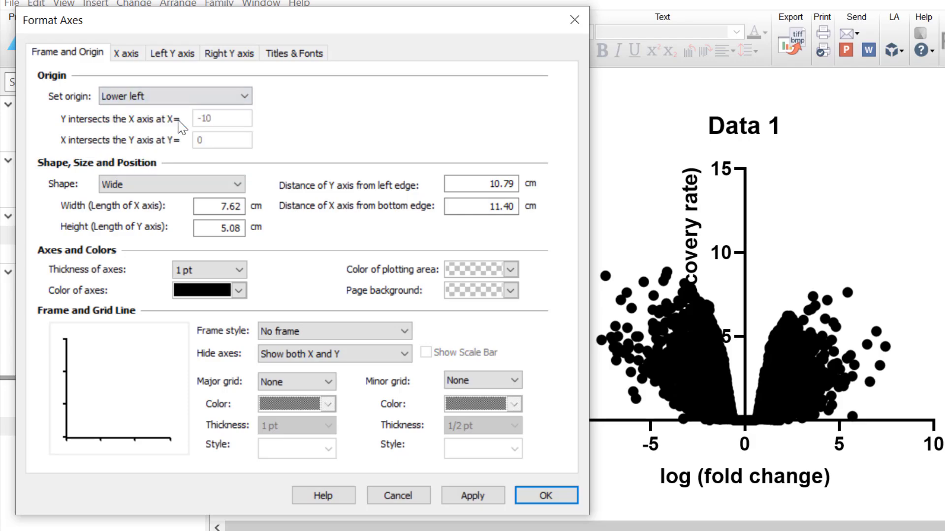
click(545, 497)
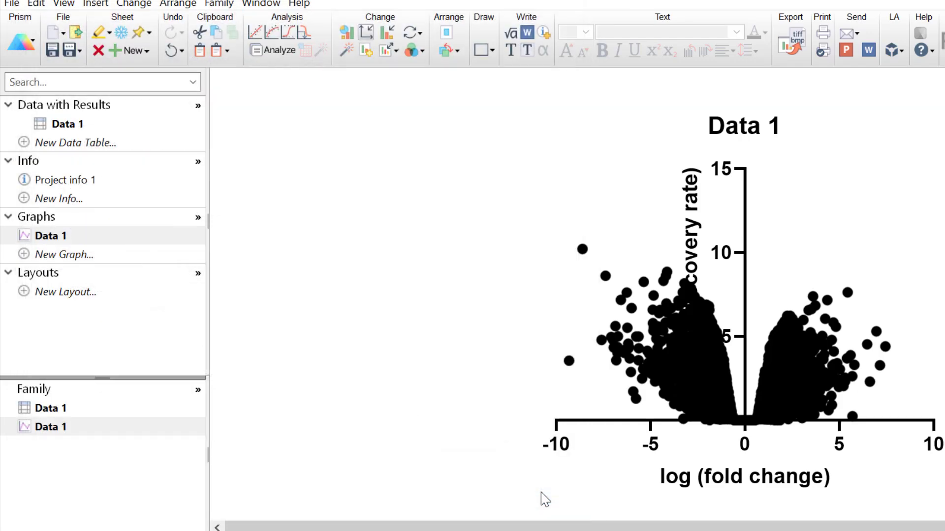
drag(559, 523, 637, 524)
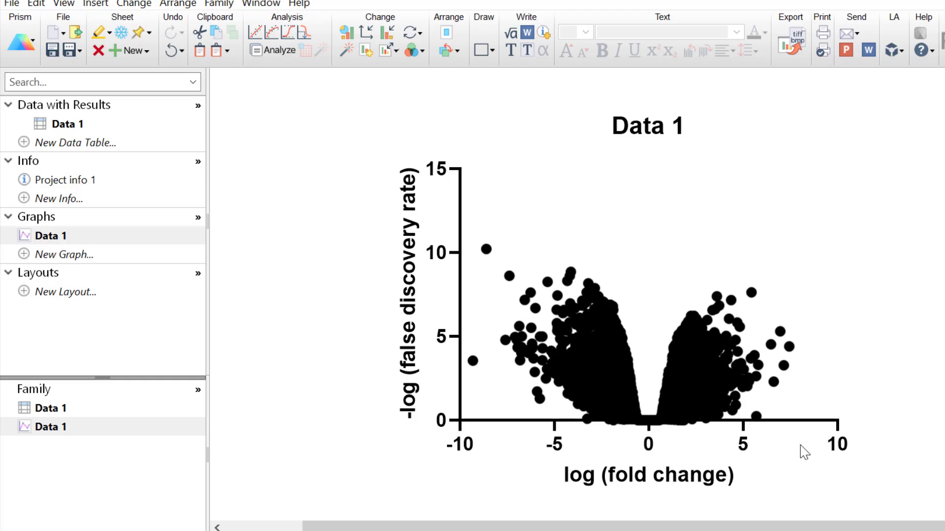
- Set the symbol size of the -log (false discovery rate) data set to 1
mouse_move(568, 305)
drag(499, 526, 422, 525)
click(386, 33)
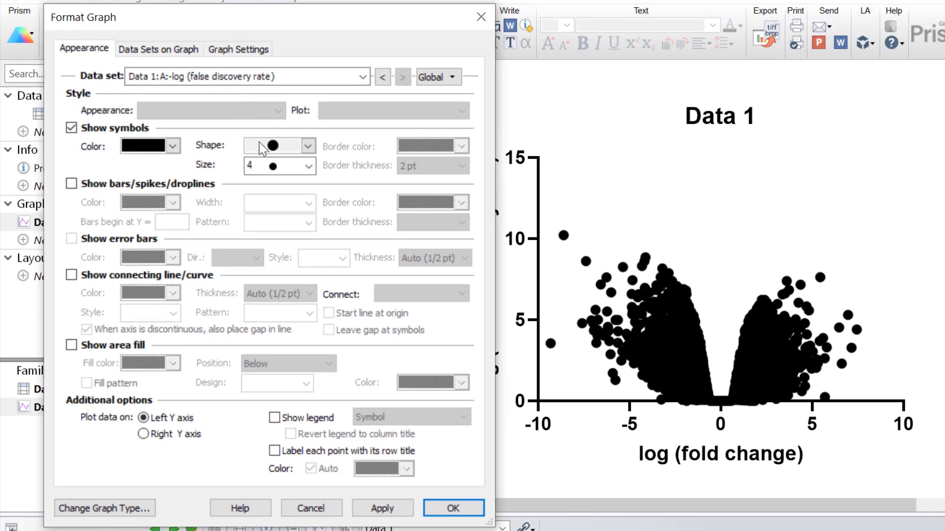
click(285, 167)
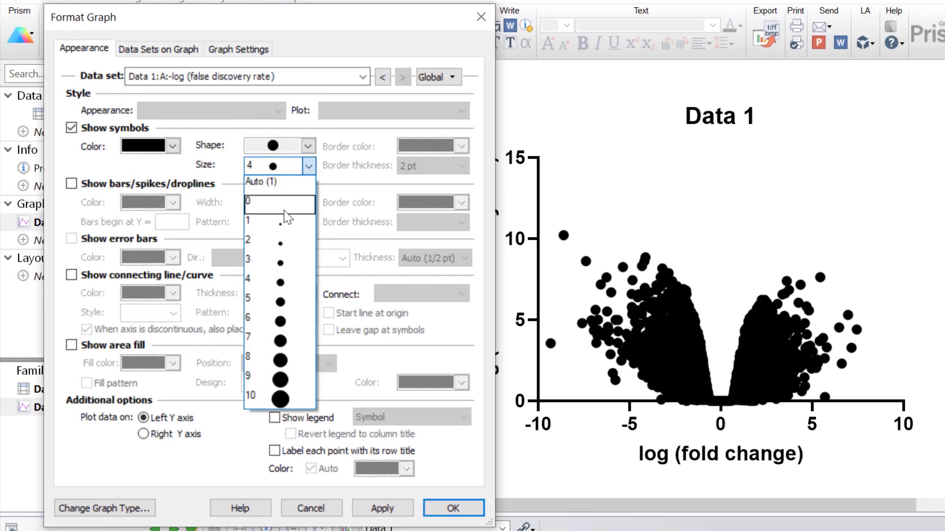
click(288, 225)
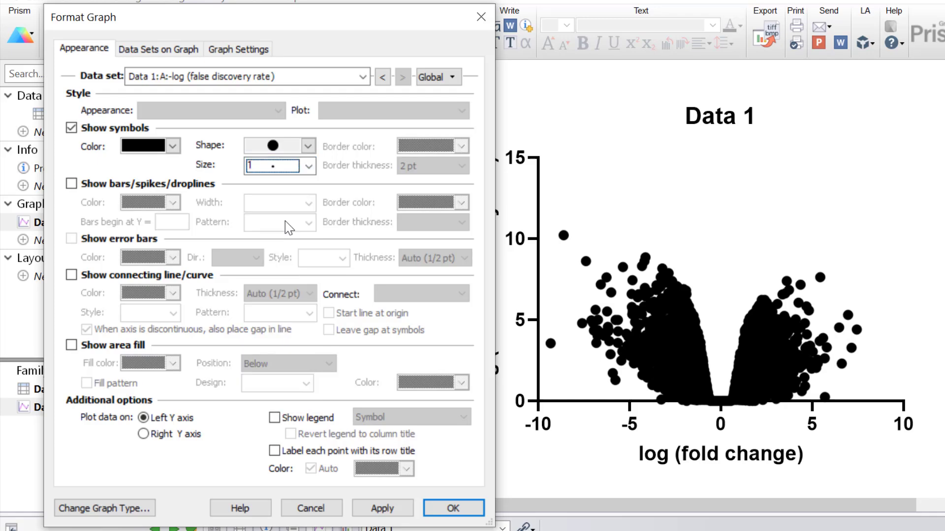
click(440, 505)
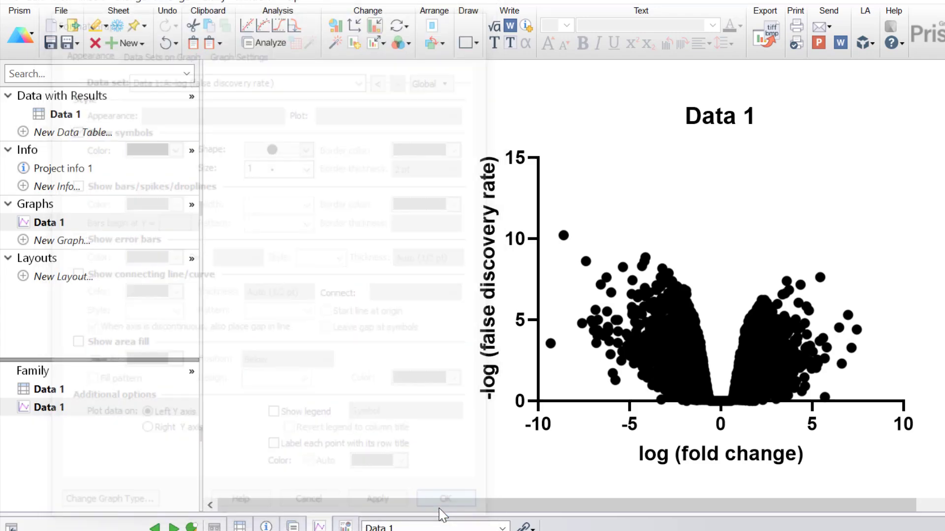
drag(509, 505, 593, 503)
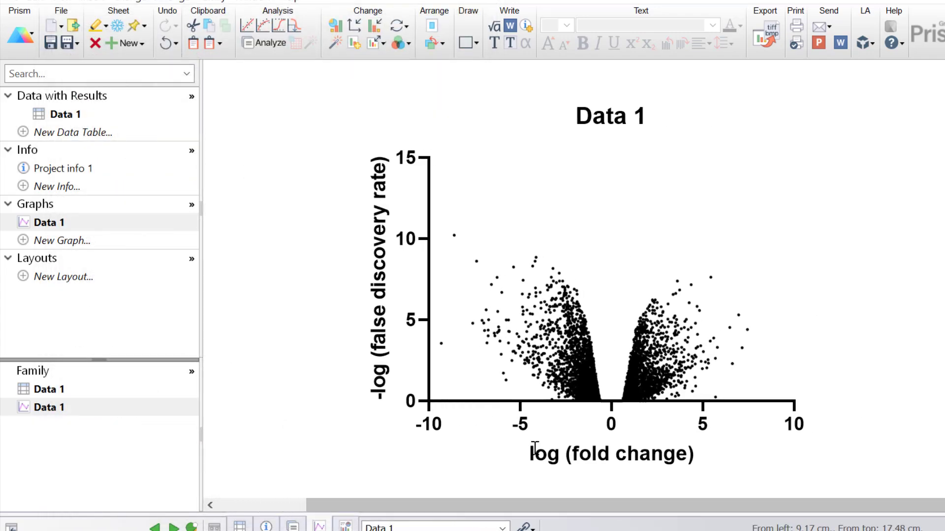
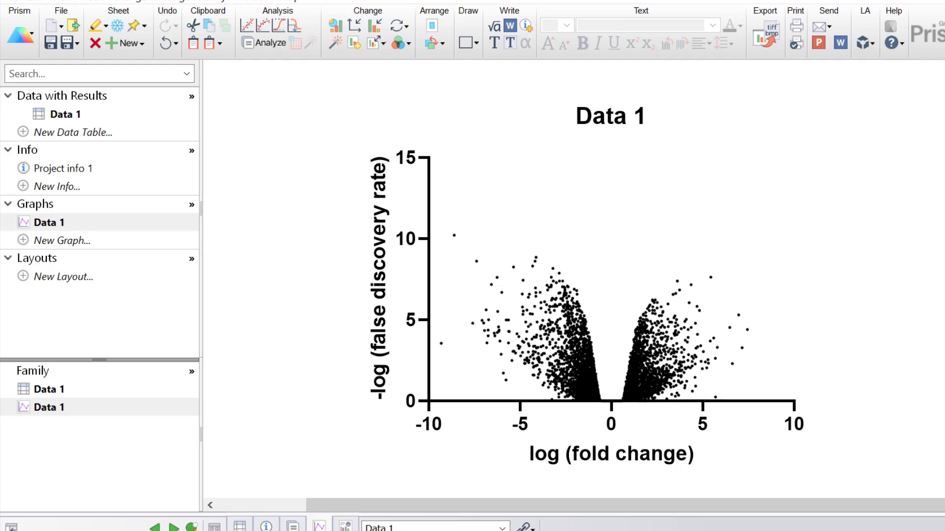
- Open the Data 1 table and examine the gene name and -log (false discovery rate) value in row 1
drag(155, 117, 94, 114)
mouse_move(94, 108)
mouse_down()
mouse_move(114, 103)
mouse_move(129, 150)
mouse_up()
click(127, 136)
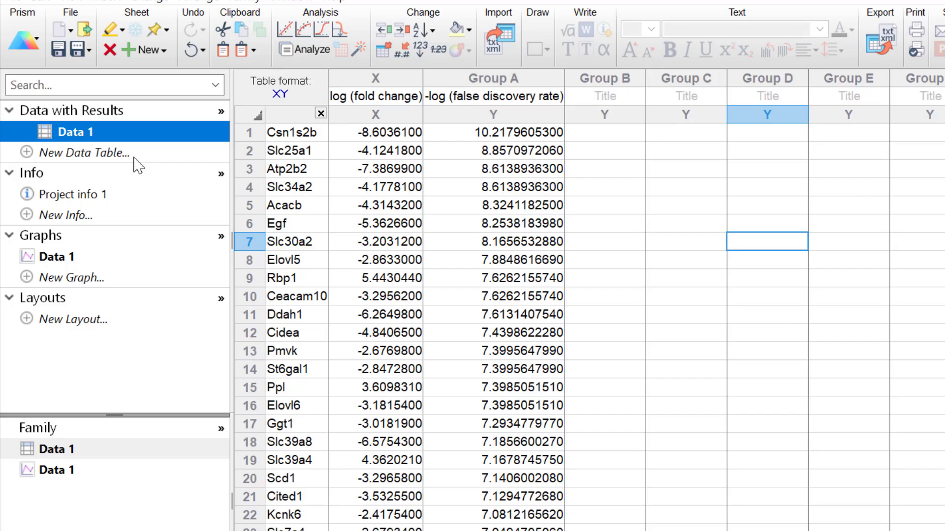
double_click(286, 136)
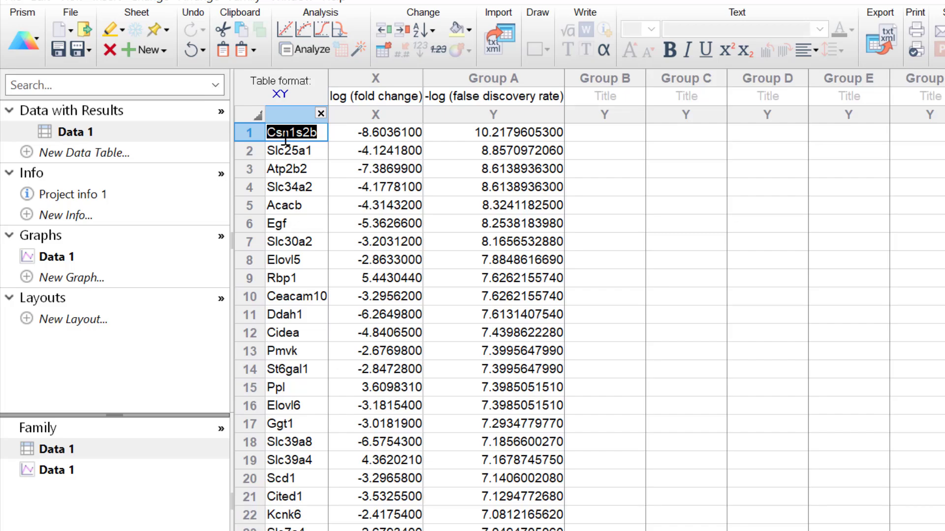
double_click(465, 134)
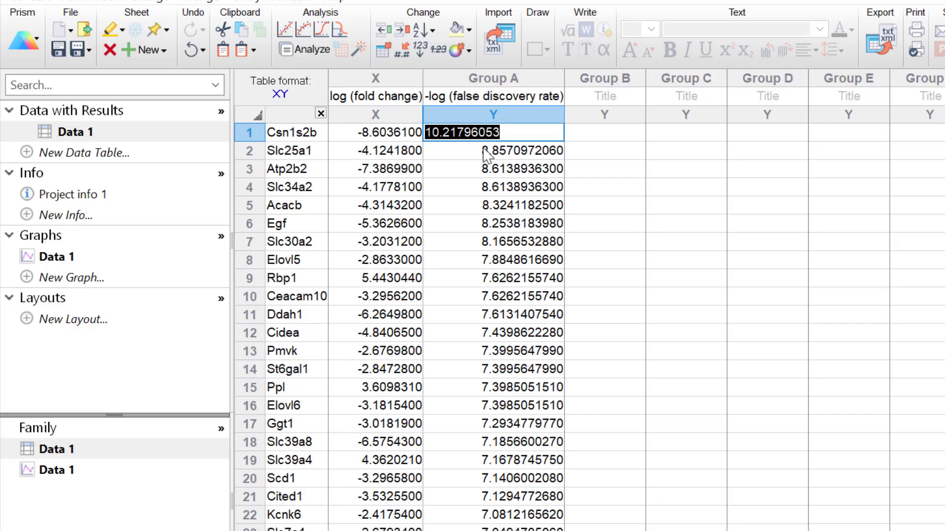
- Set the symbol color to red (E3) for rows 1 through 1610, where -log (false discovery rate) is above 2
click(252, 132)
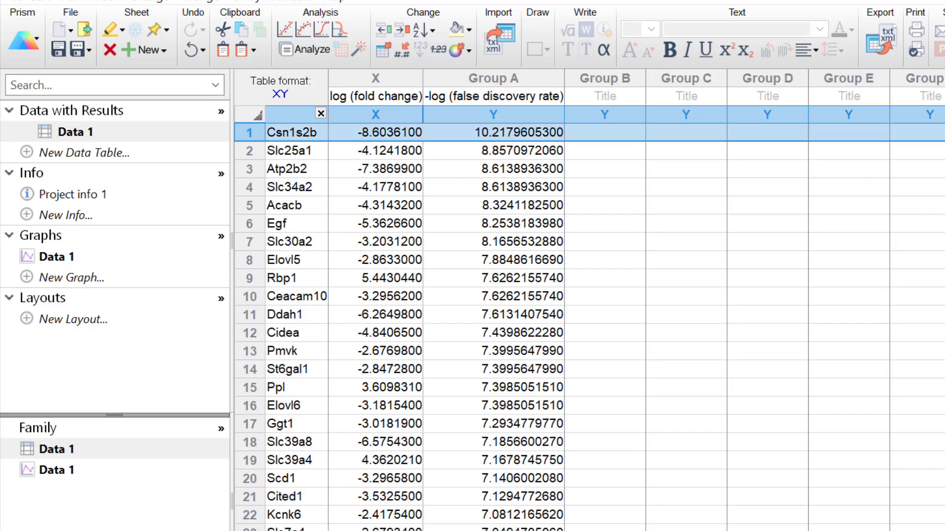
scroll(590, 325, down, 20)
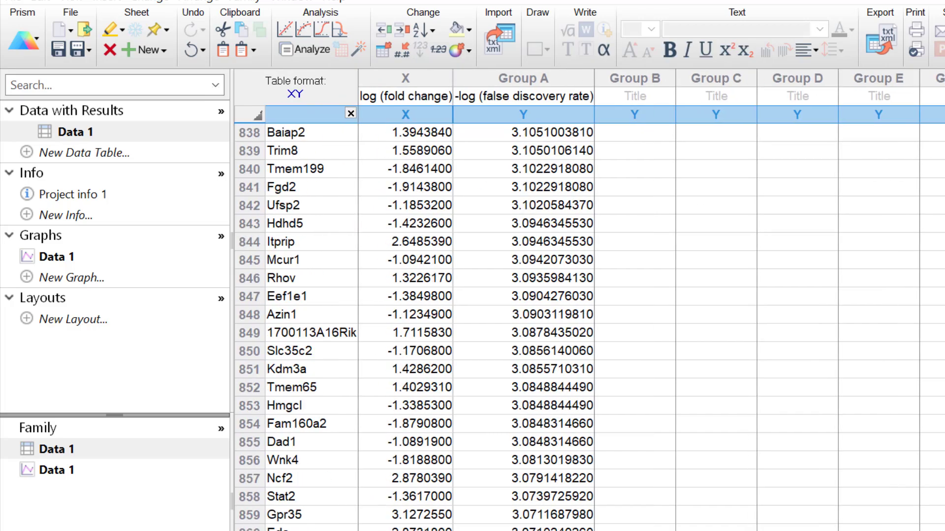
scroll(590, 325, down, 5)
scroll(590, 325, up, 15)
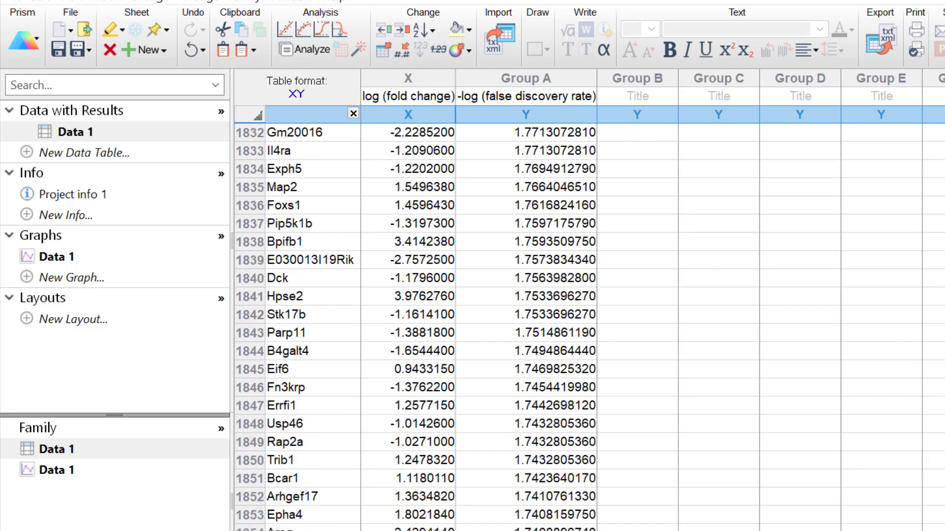
scroll(590, 325, up, 10)
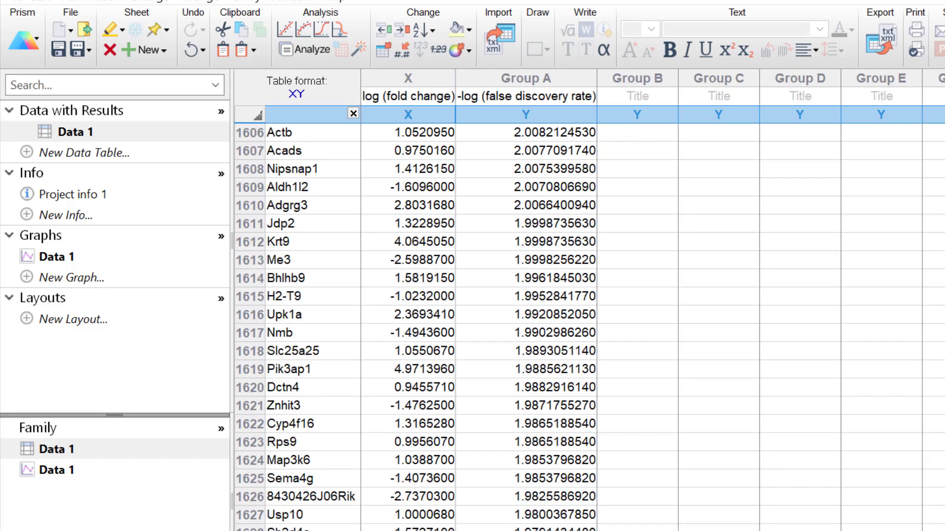
scroll(453, 381, down, 5)
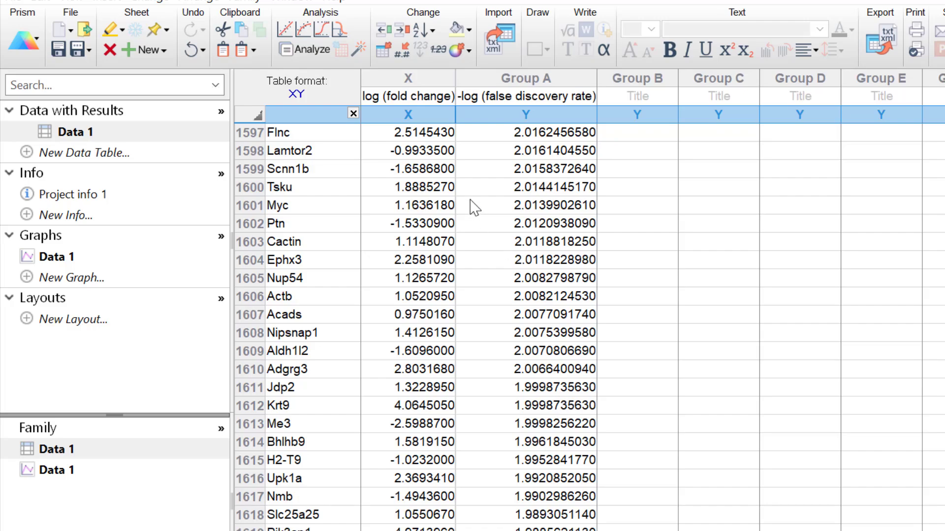
shift+click(258, 373)
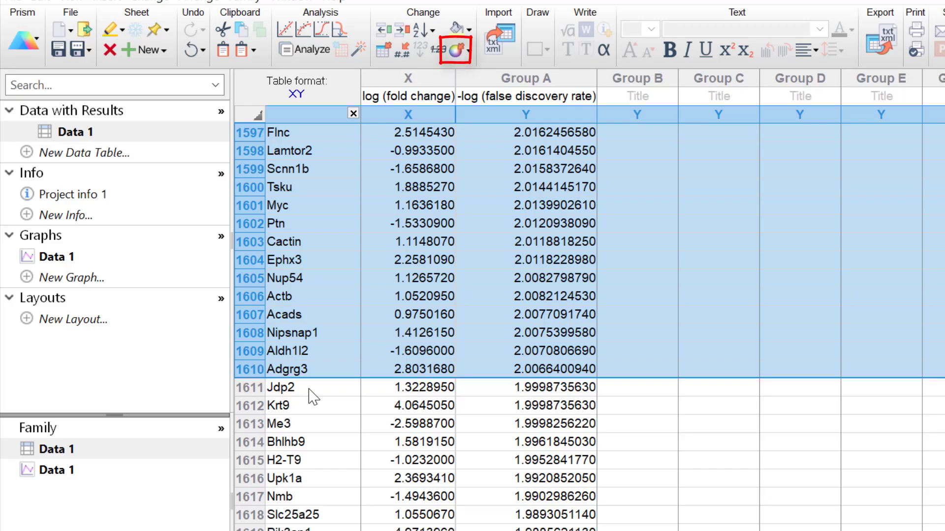
click(465, 49)
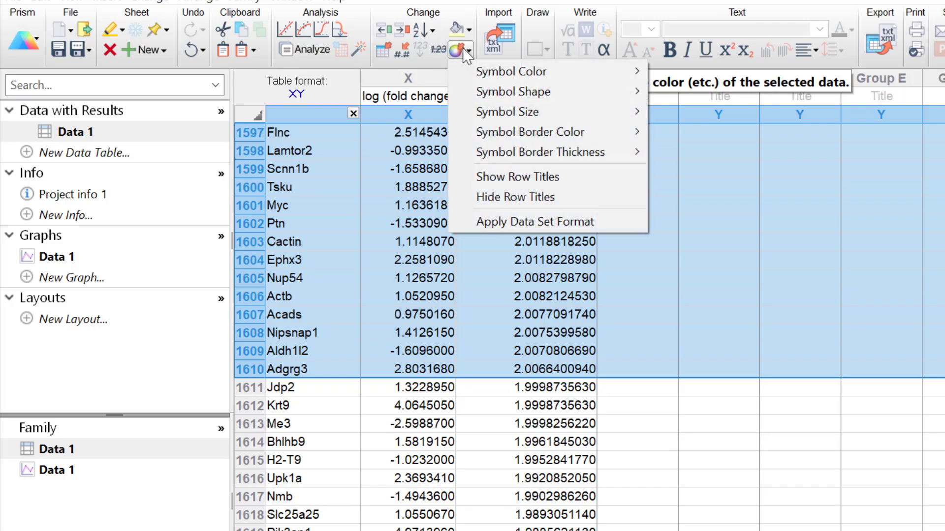
mouse_move(492, 71)
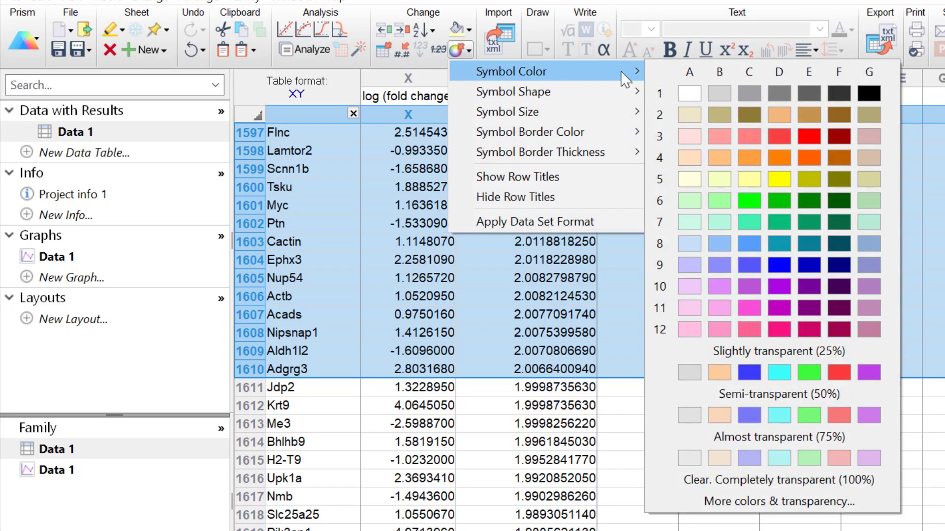
click(809, 135)
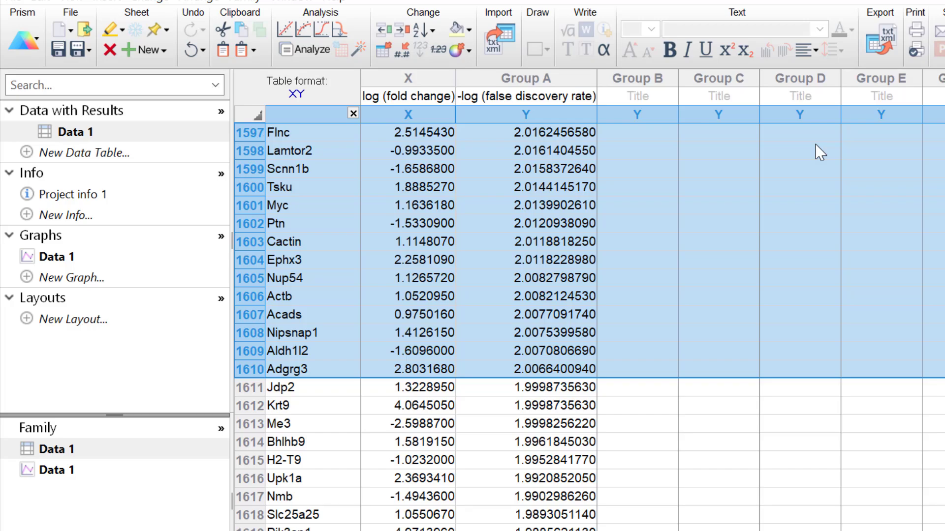
right_click(529, 261)
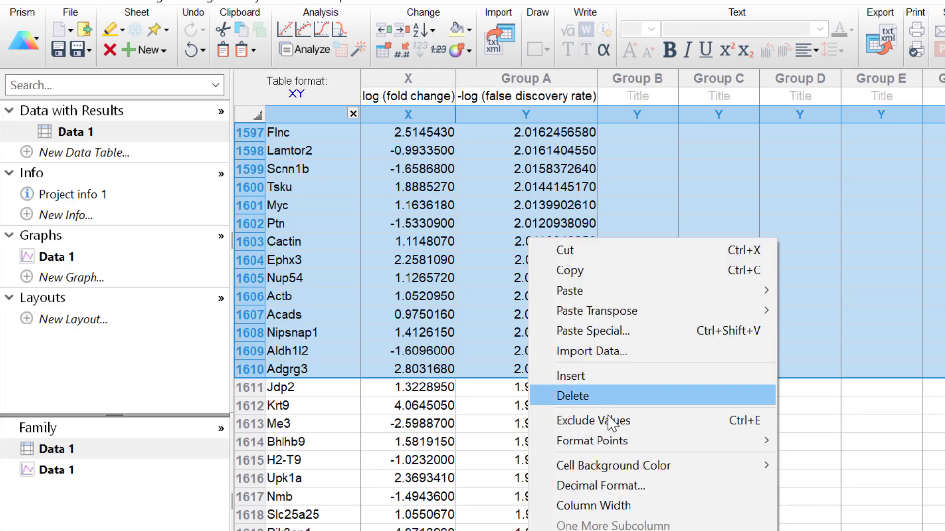
mouse_move(766, 441)
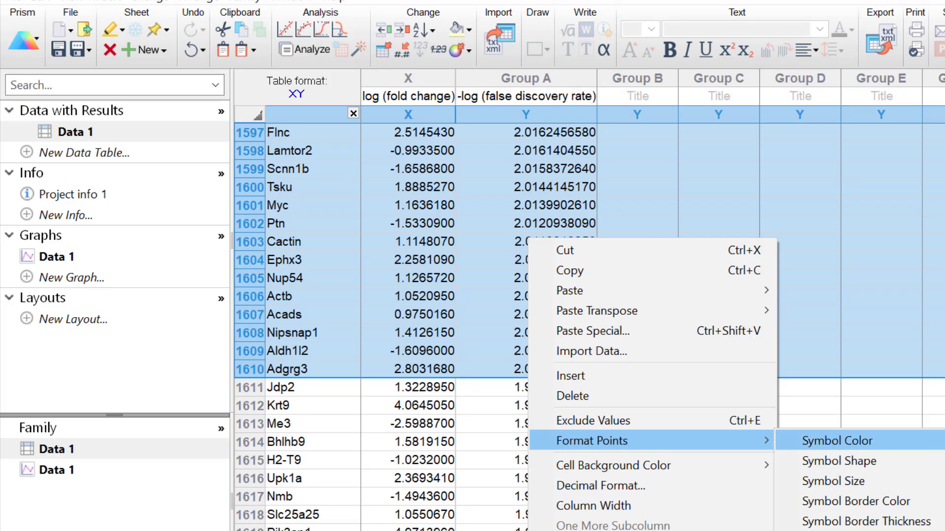
double_click(463, 258)
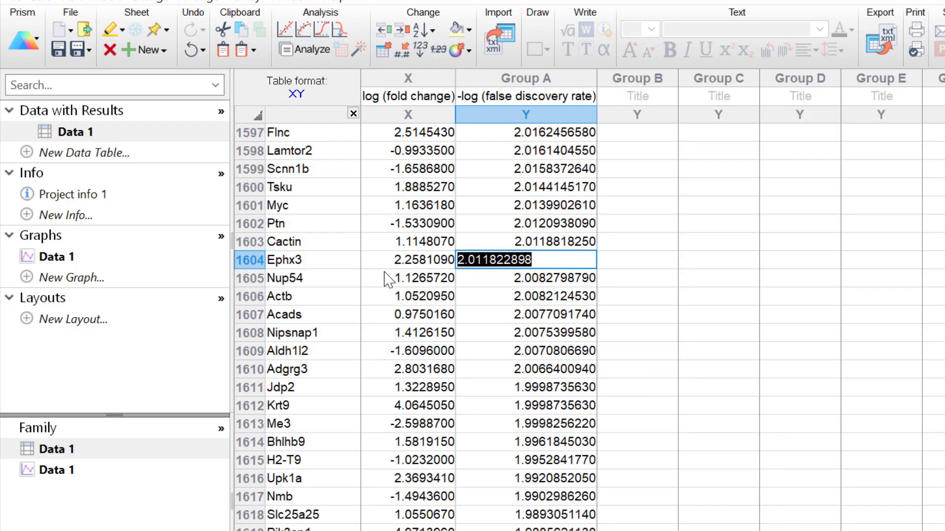
- On the Data 1 graph, turn off the left Y axis's automatic range and set its maximum to 12 and major ticks interval to 2
click(58, 257)
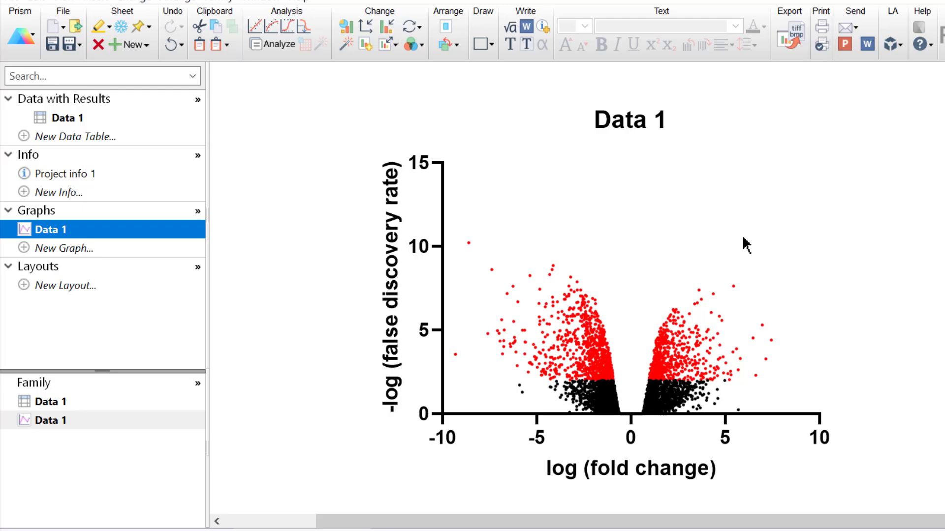
click(364, 28)
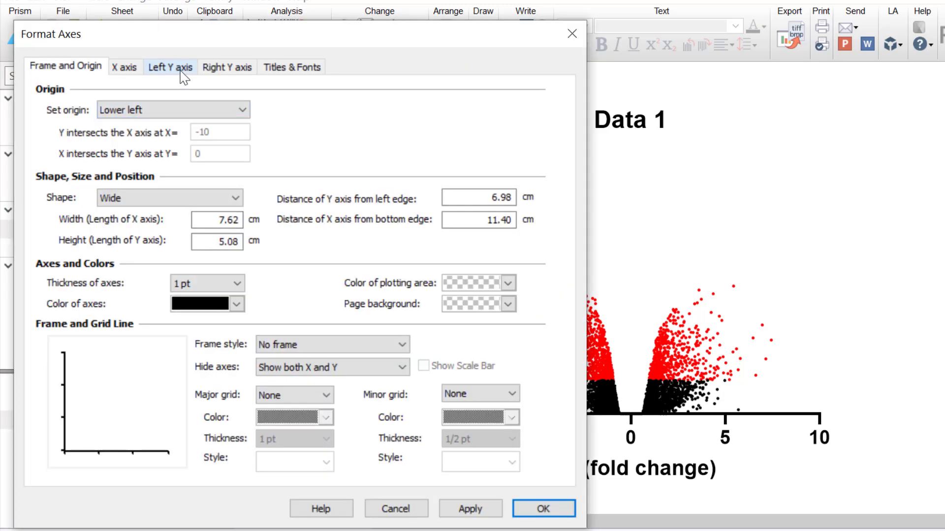
click(183, 73)
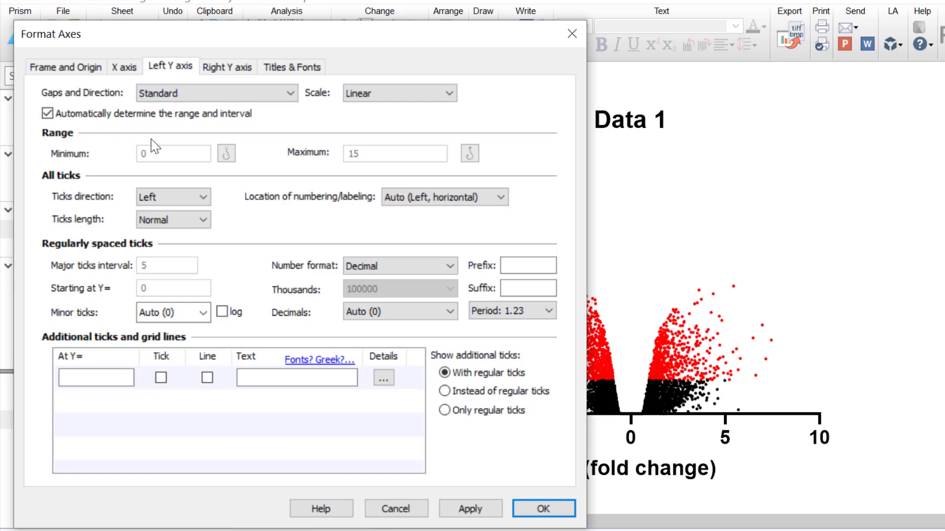
click(87, 116)
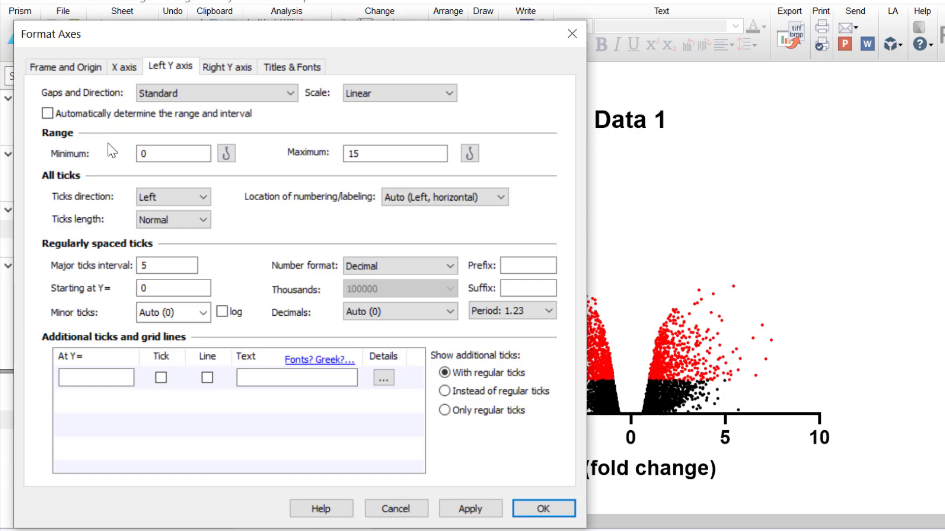
click(442, 154)
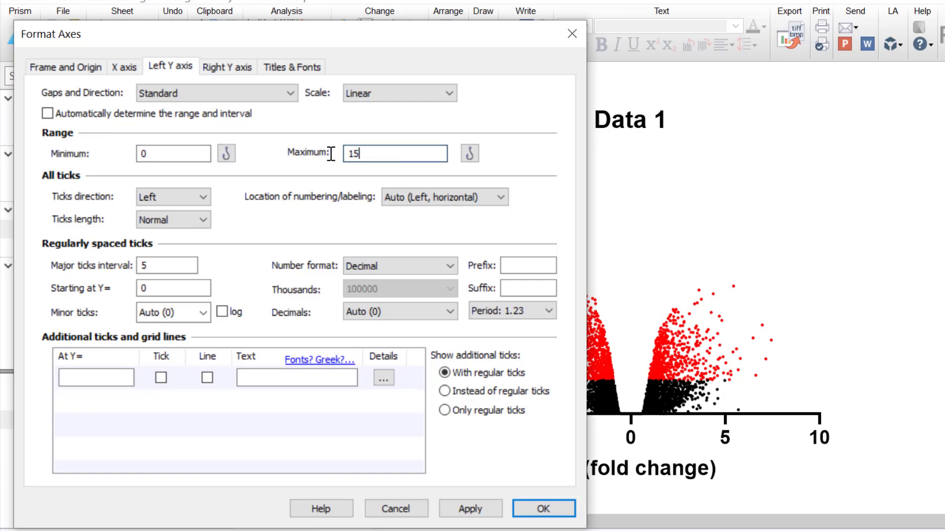
key(shift+Home)
text(12)
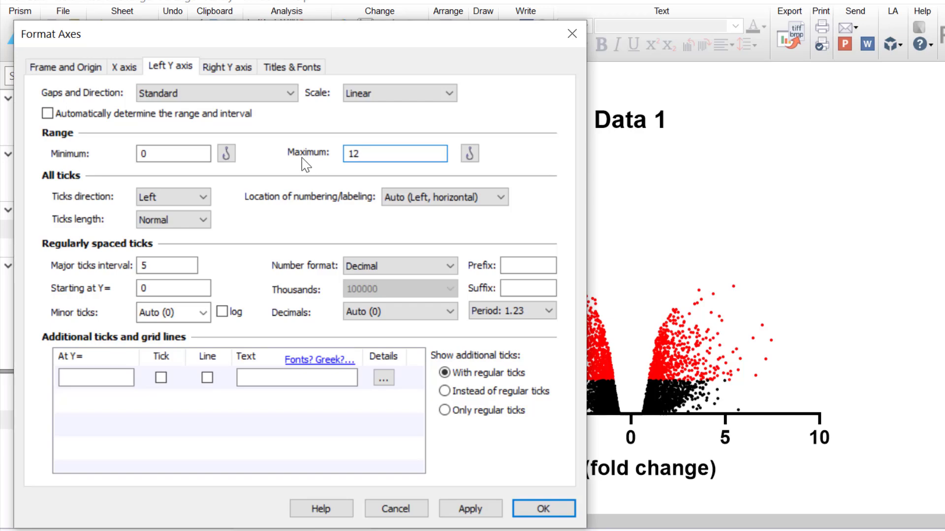
drag(182, 267, 123, 269)
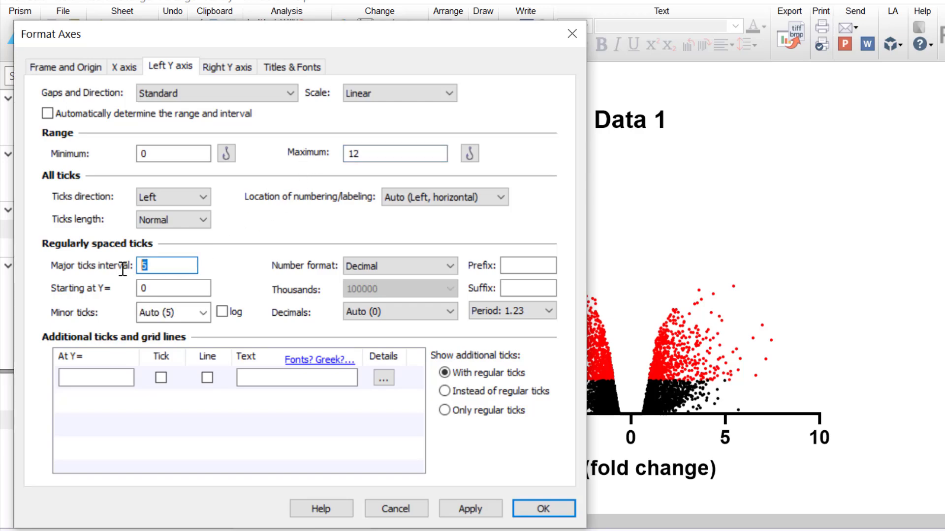
text(2)
click(538, 512)
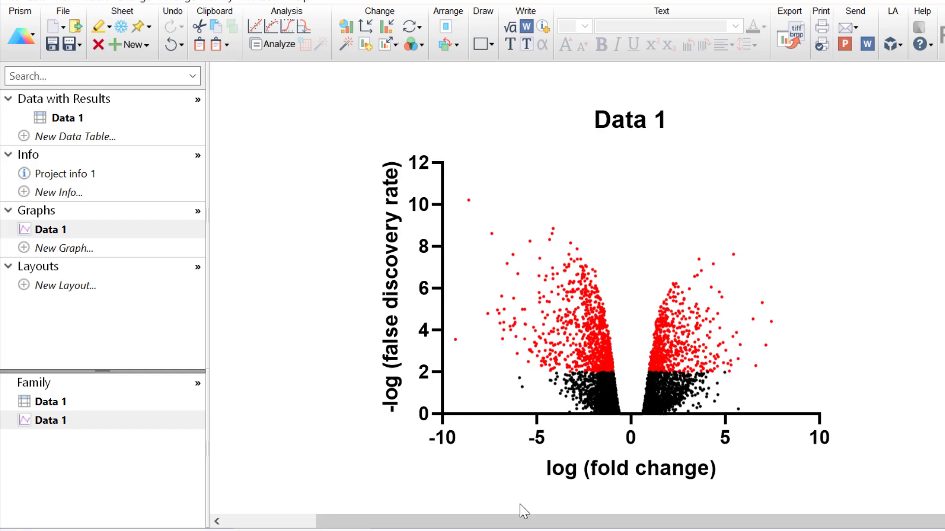
- Add a grid line at Y = 2 to the graph's left Y axis and apply it
drag(522, 520, 421, 523)
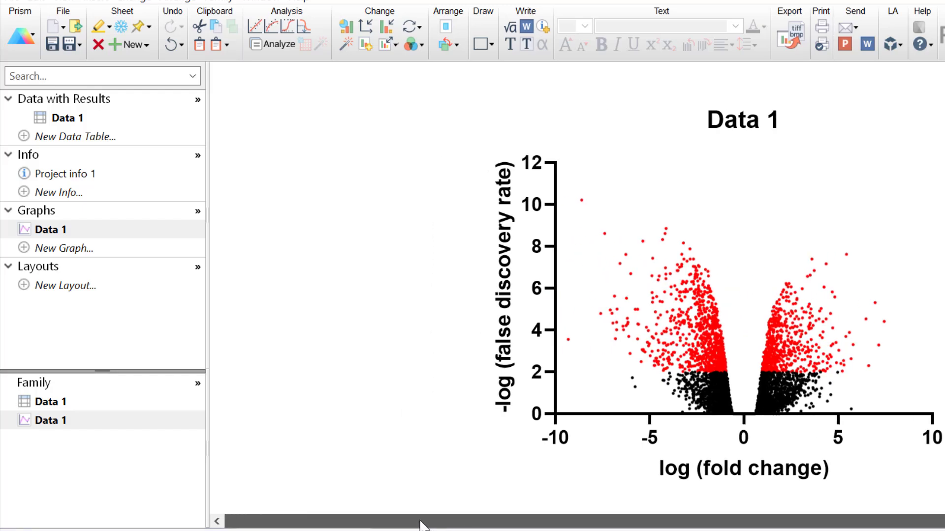
click(365, 31)
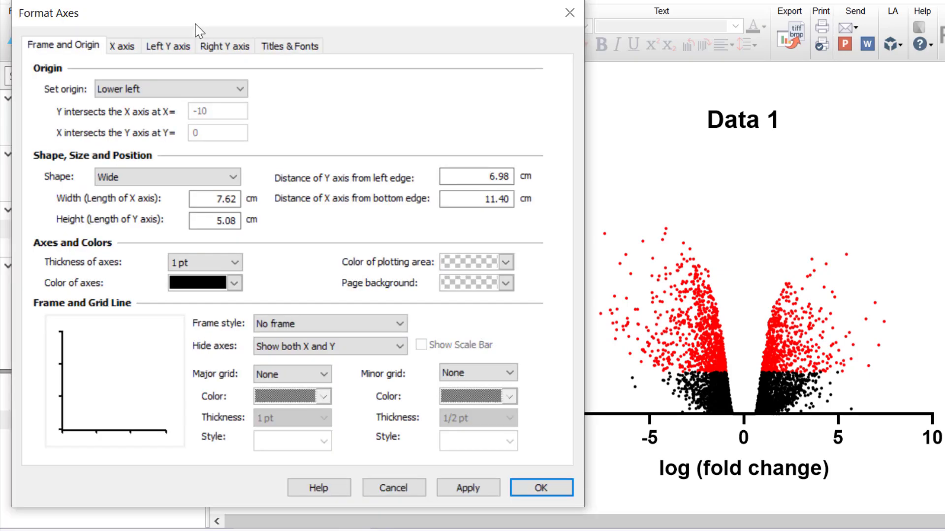
click(173, 48)
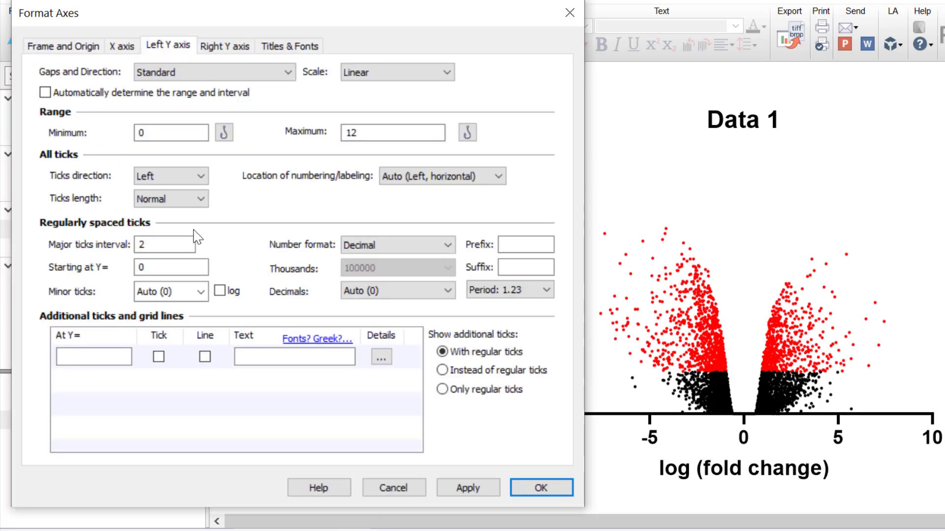
click(84, 356)
text(2)
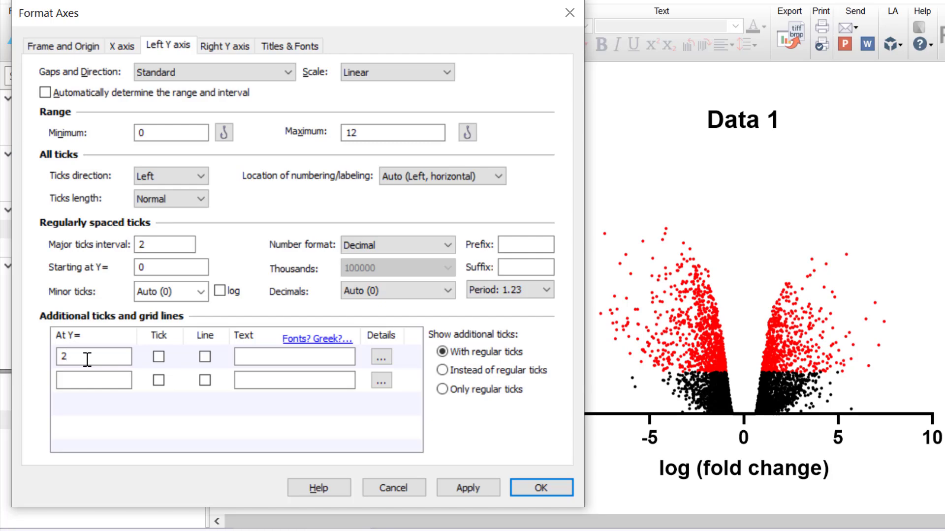
click(205, 357)
click(461, 489)
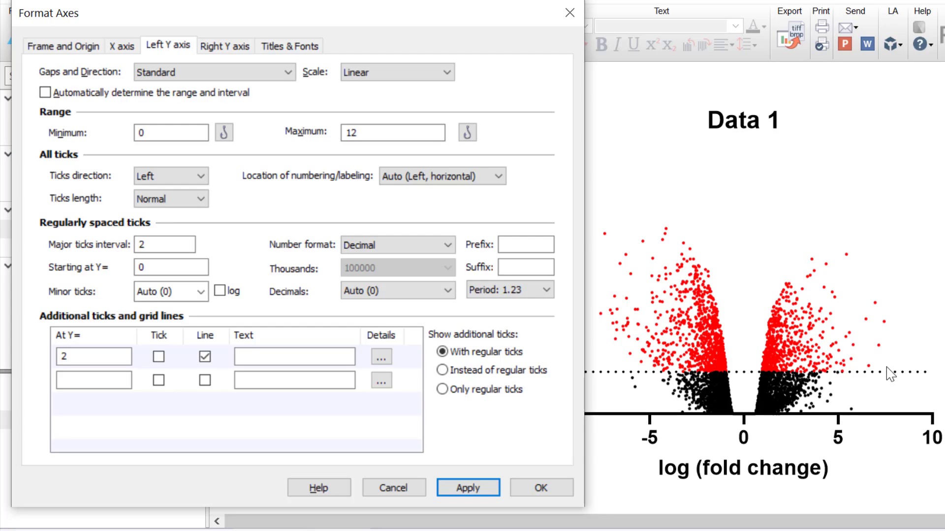
- Format the grid line at Y = 2 with light gray color (B1) and a solid line style
click(382, 359)
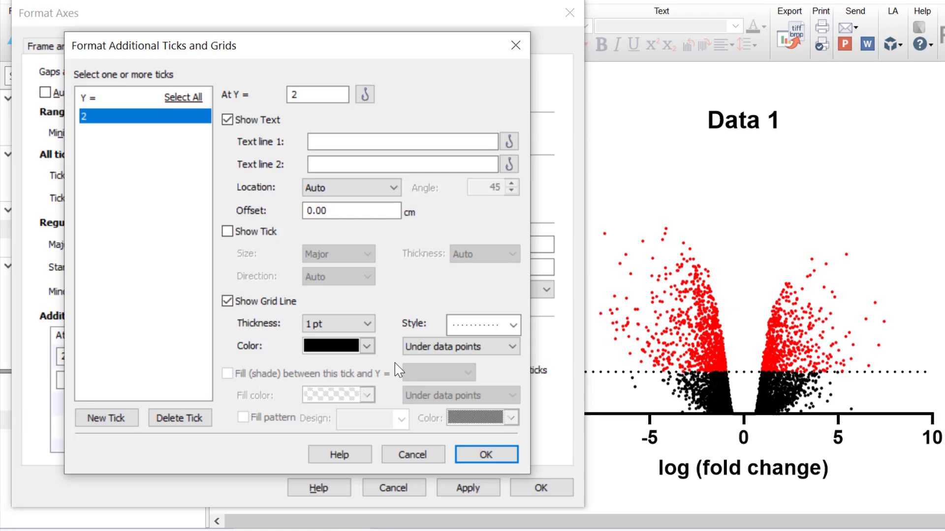
click(367, 346)
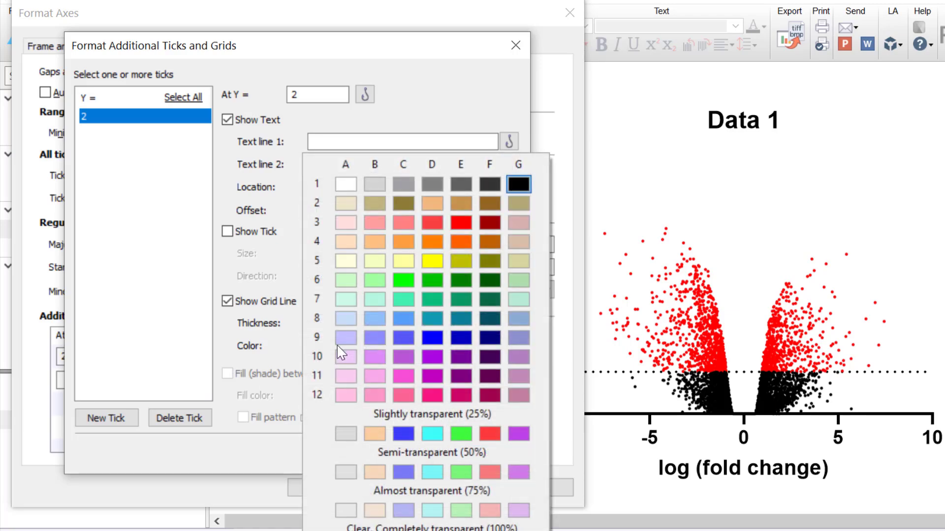
click(383, 190)
click(511, 325)
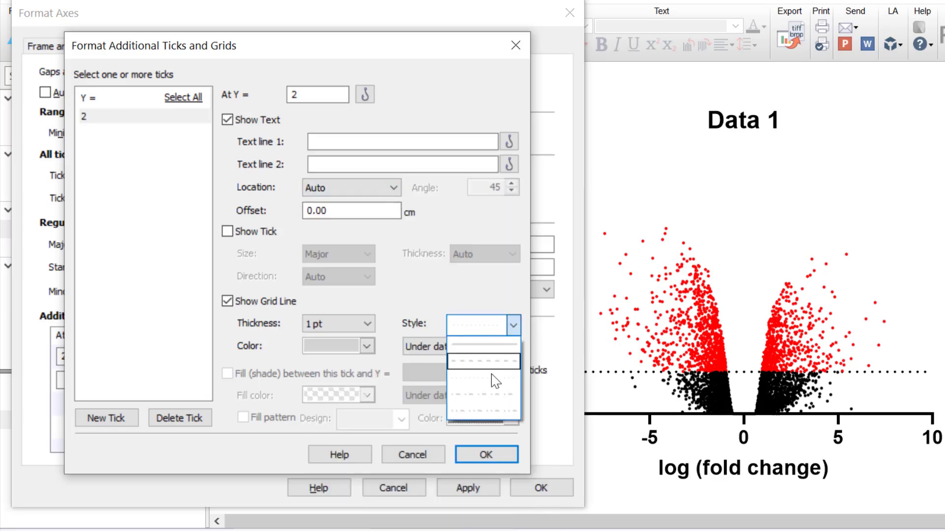
click(487, 349)
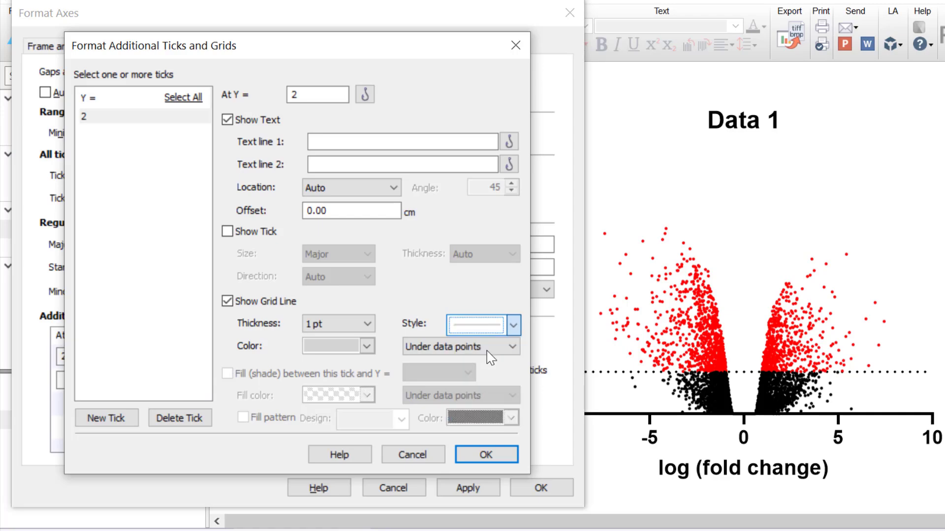
click(478, 459)
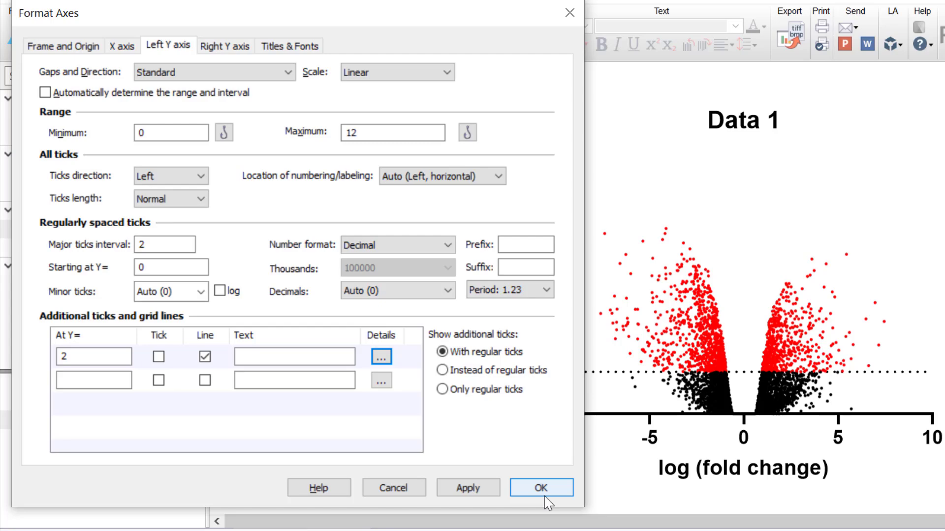
click(546, 493)
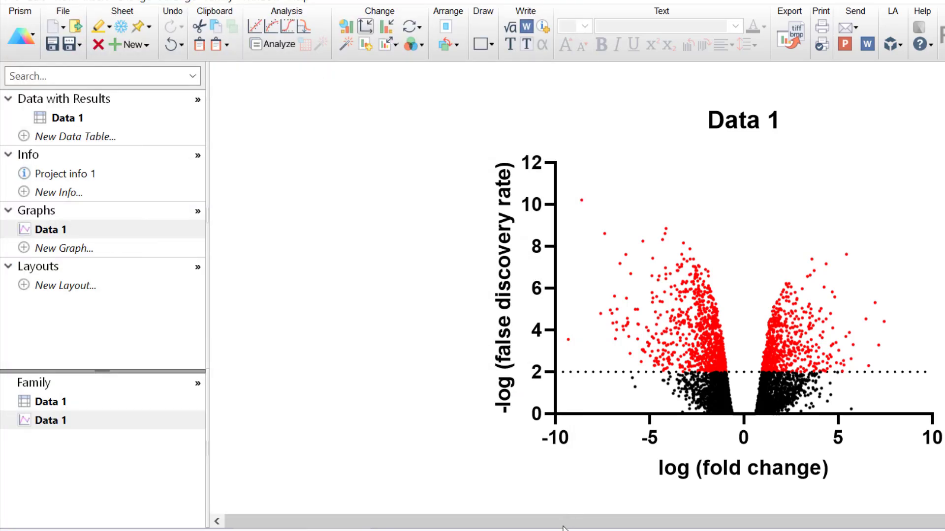
drag(563, 528, 691, 523)
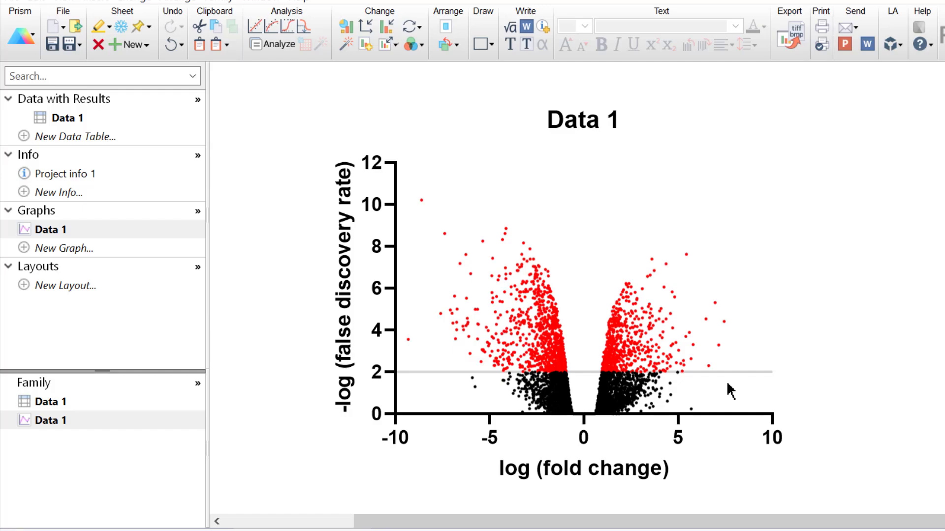
- In the Data 1 table, format the points of rows 1 through 3 to show their row titles
click(102, 119)
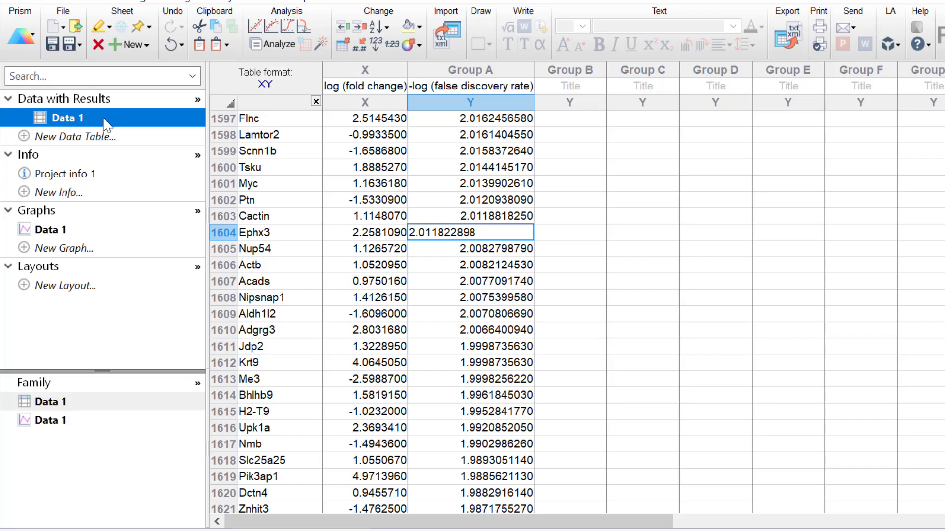
click(726, 247)
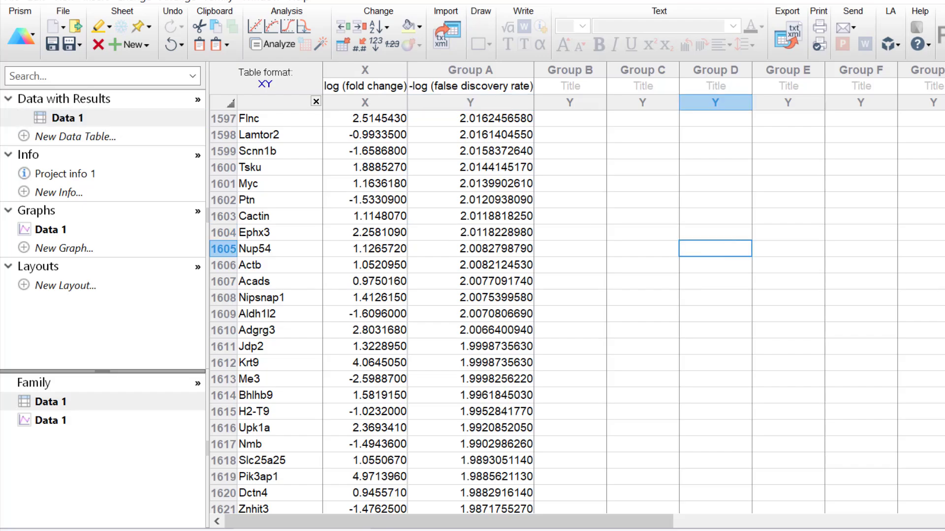
scroll(567, 204, up, 20)
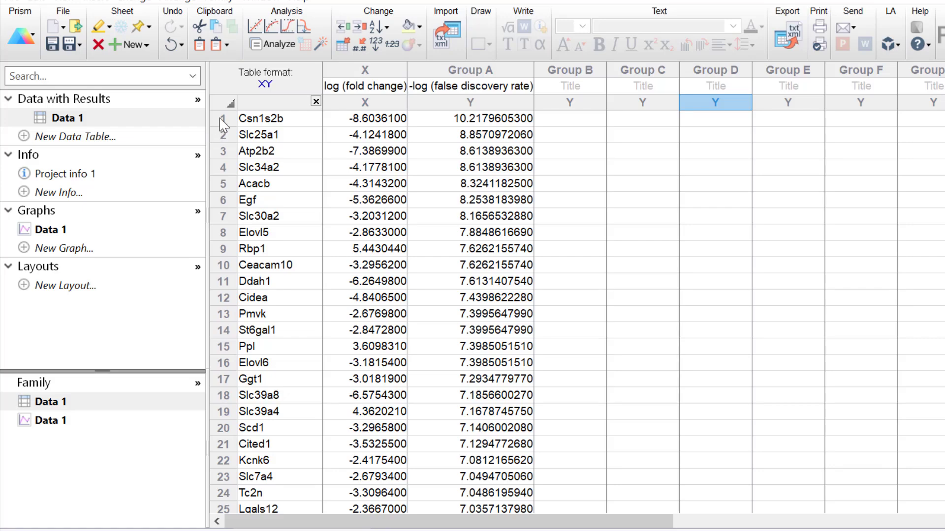
drag(221, 119, 224, 152)
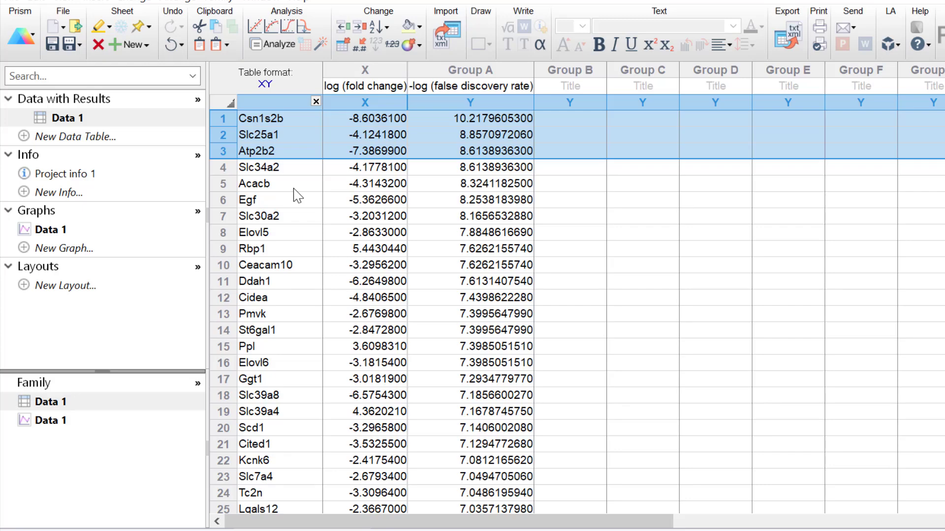
right_click(479, 151)
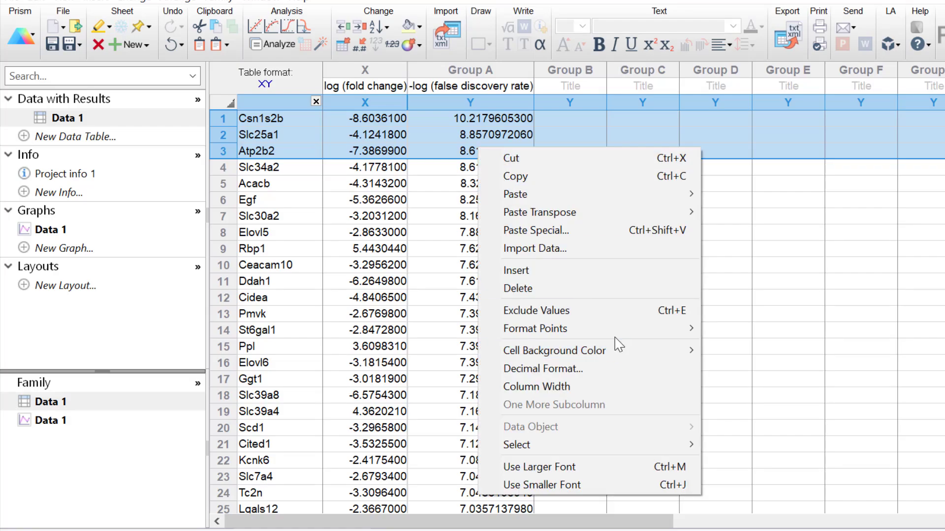
mouse_move(616, 337)
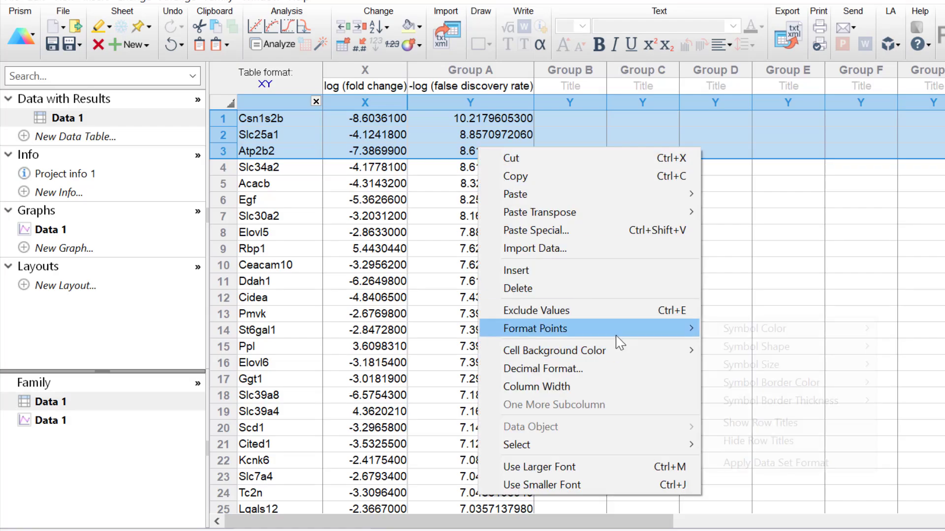
click(808, 426)
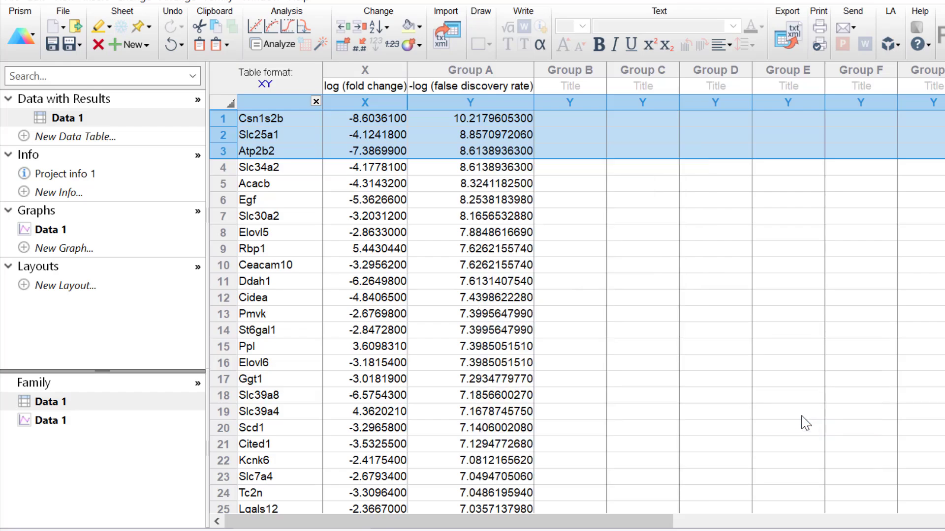
click(418, 47)
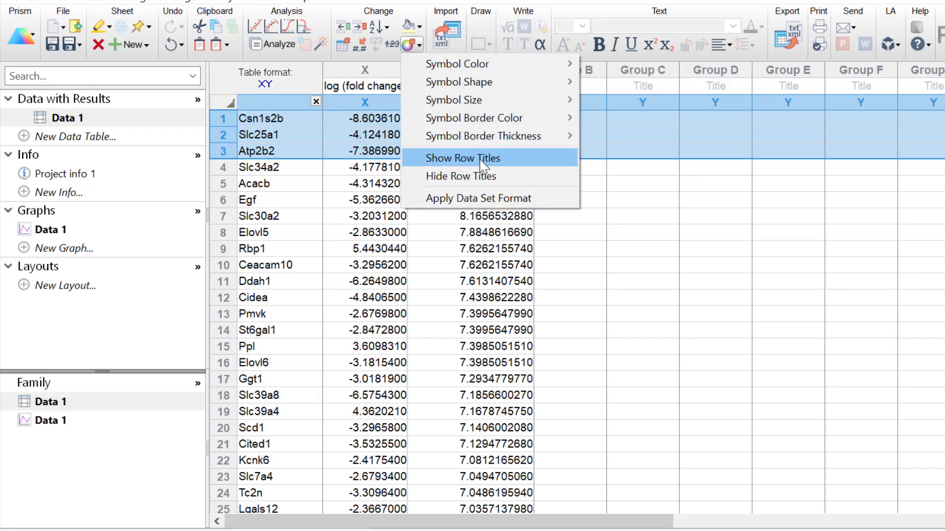
click(336, 206)
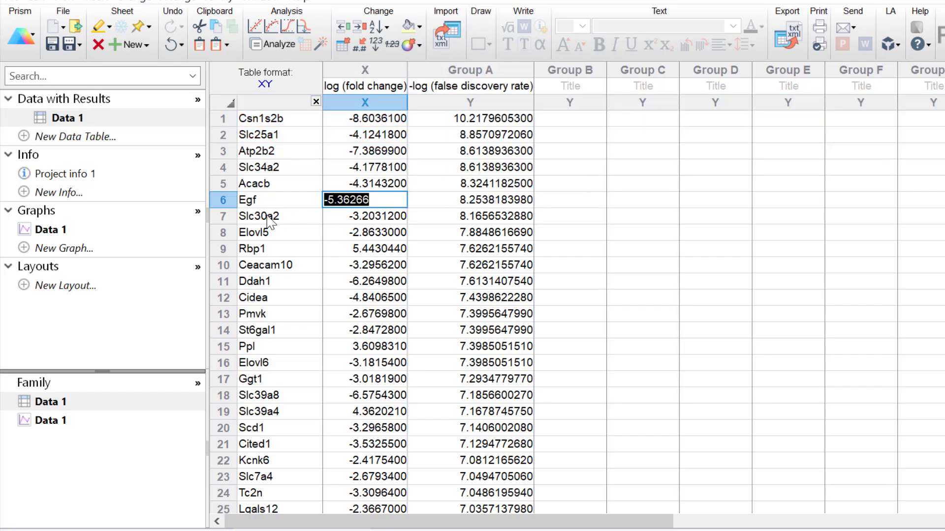
- Return to the Data 1 graph and change its title to "RNA-seq volcano plot"
click(53, 232)
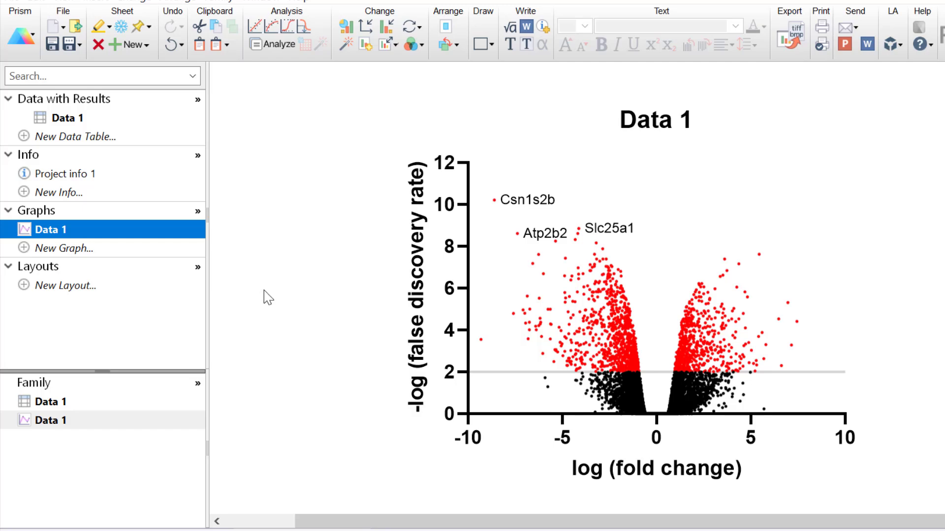
double_click(657, 123)
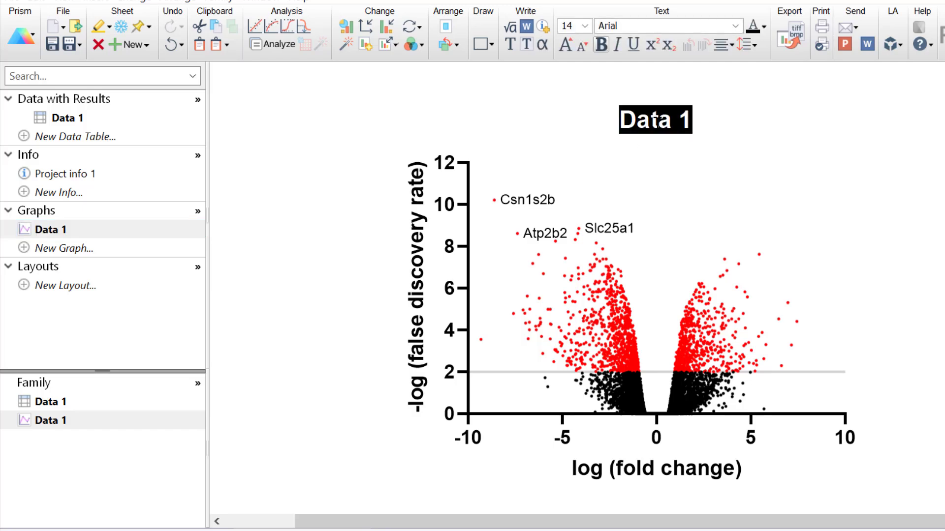
text(RNA)
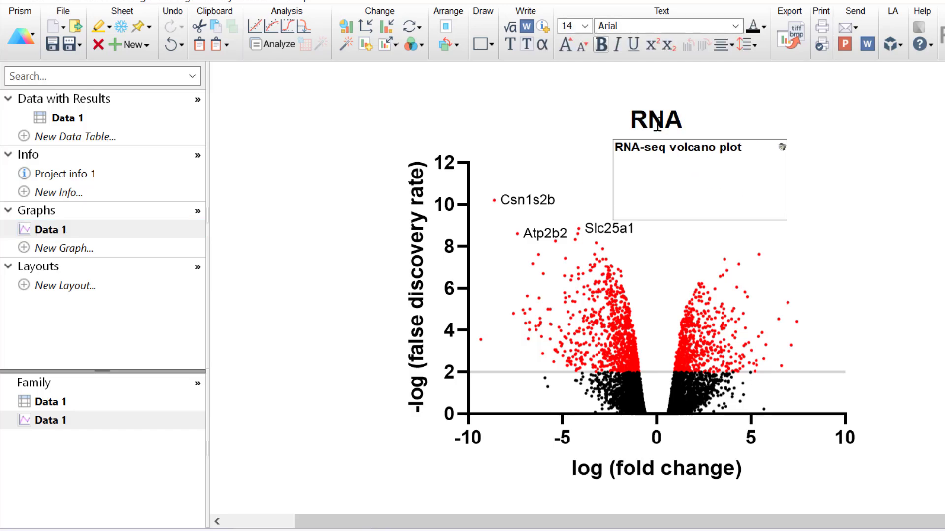
key(Down)
key(Return)
click(921, 132)
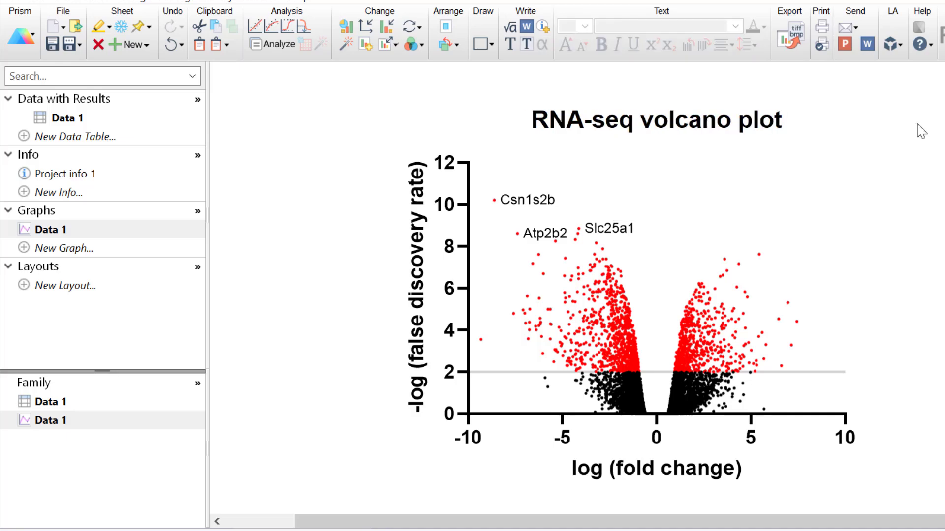